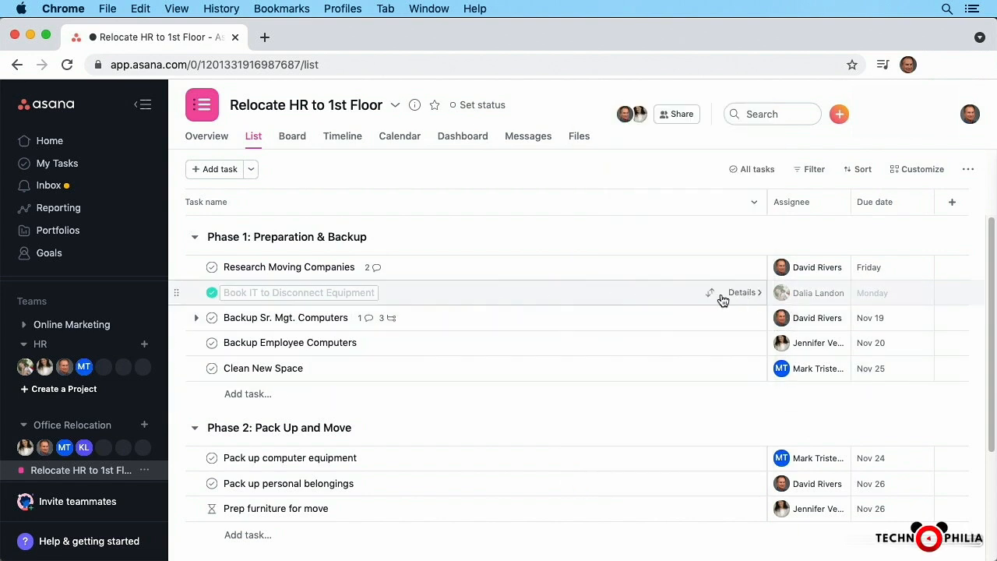
Step: Review the details and activity history of the completed Book IT to Disconnect Equipment task, and close its details
left_click(740, 295)
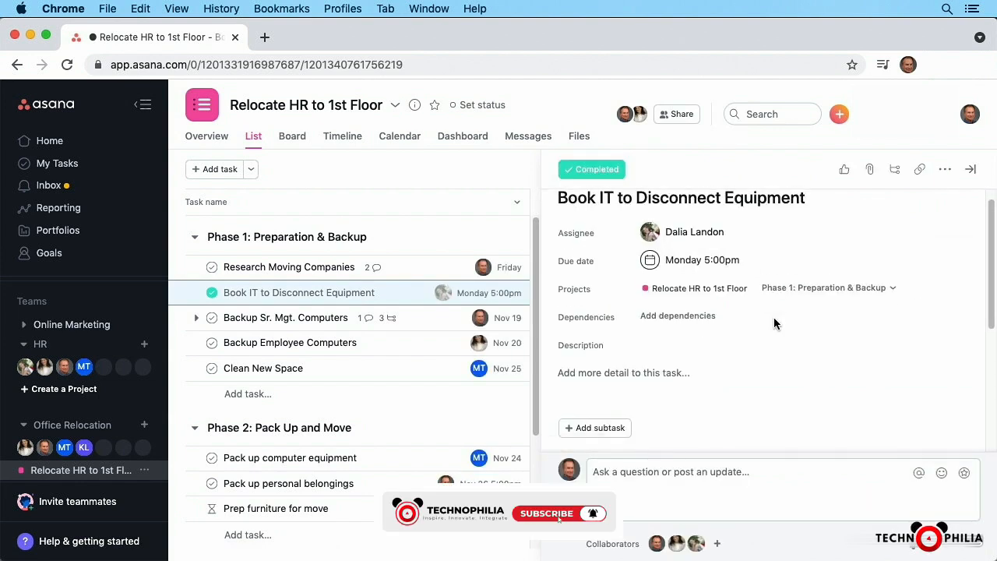
scroll(774, 321, "down", 2)
scroll(774, 320, "down", 3)
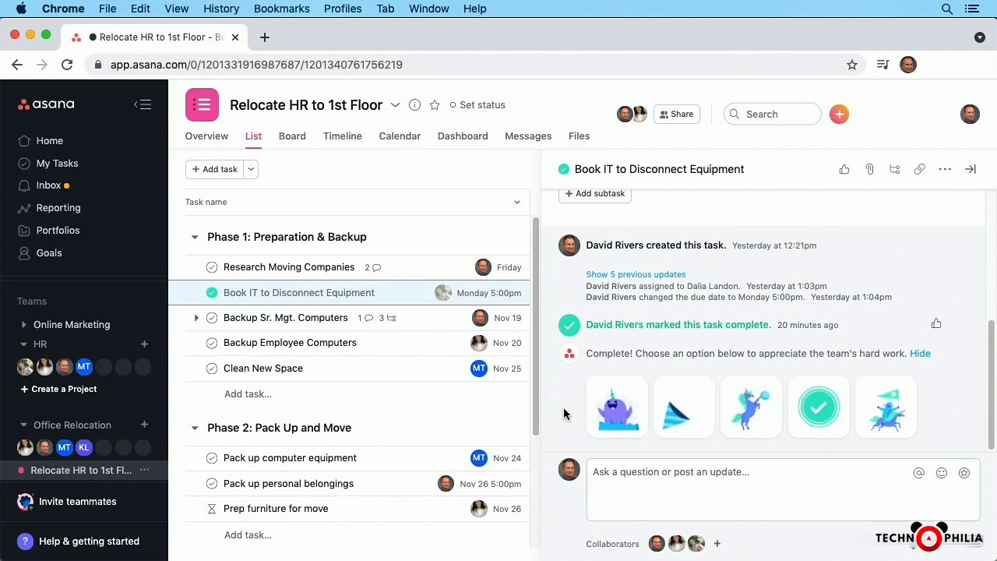
left_click(454, 173)
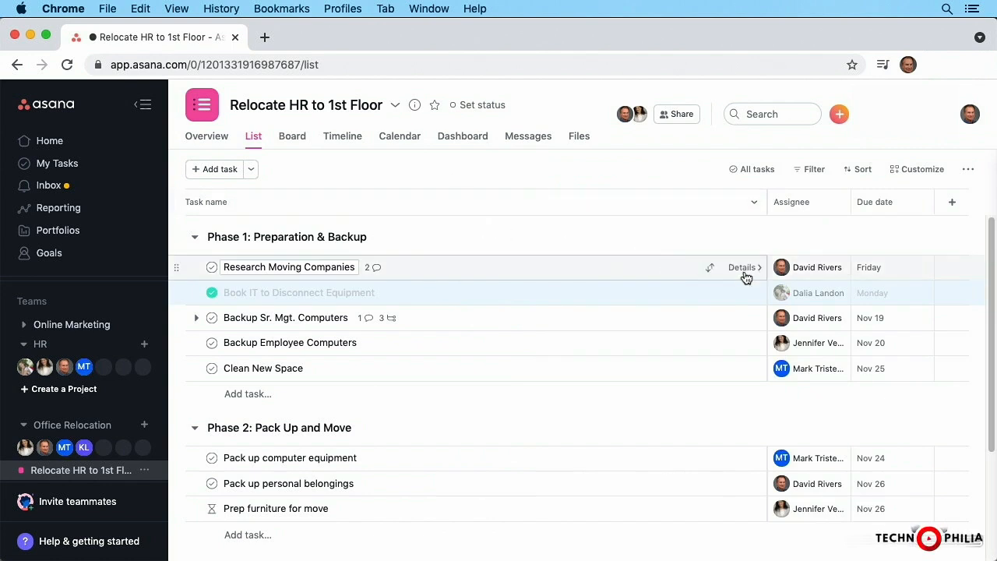
Step: Mark the Pack up personal belongings task complete and filter the project list to incomplete tasks
mouse_move(824, 269)
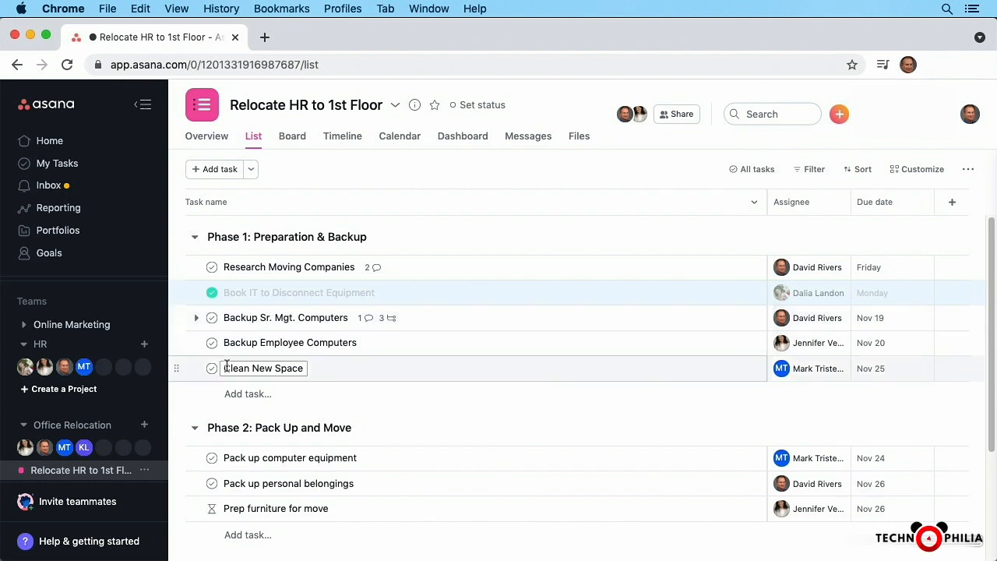
left_click(212, 485)
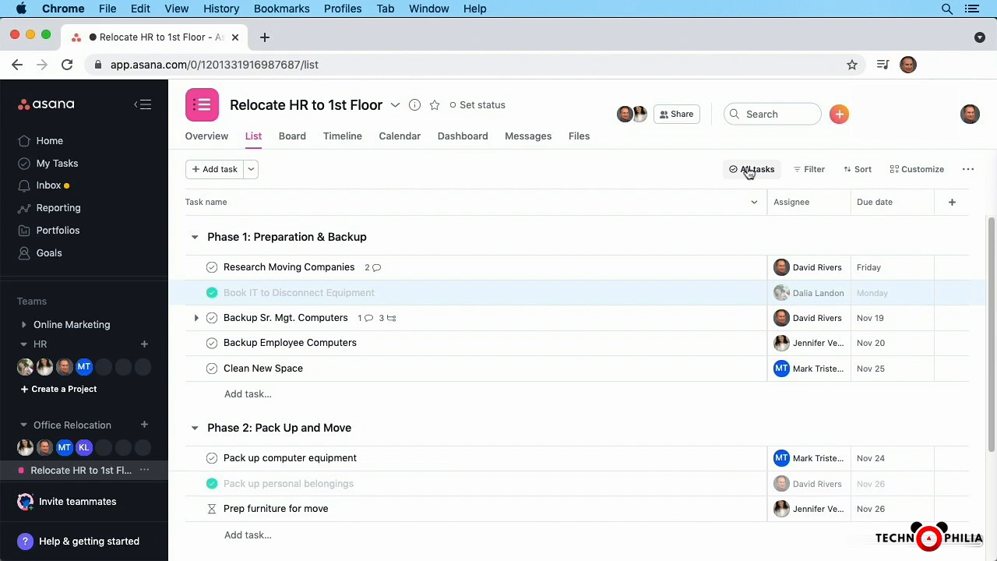
left_click(748, 171)
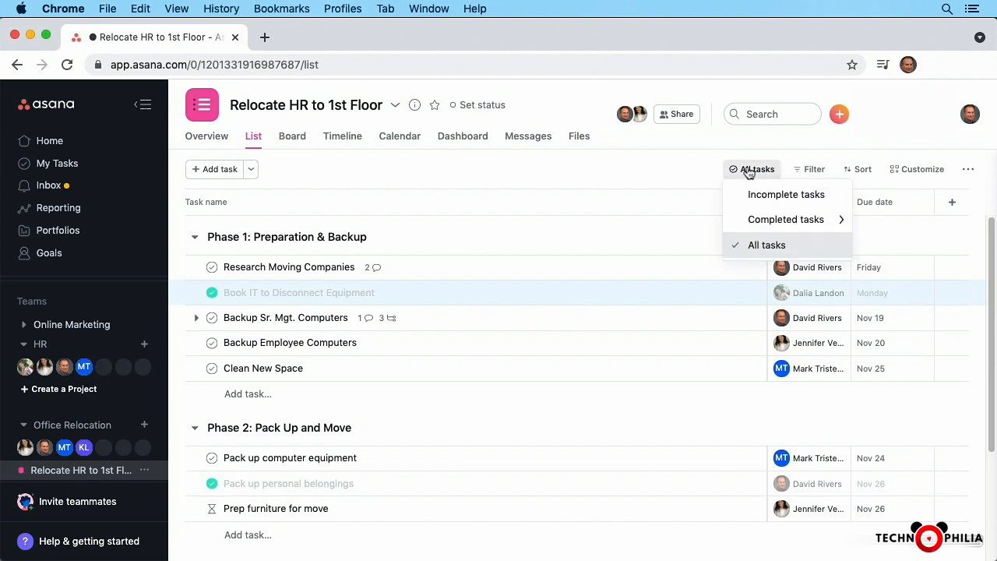
left_click(757, 196)
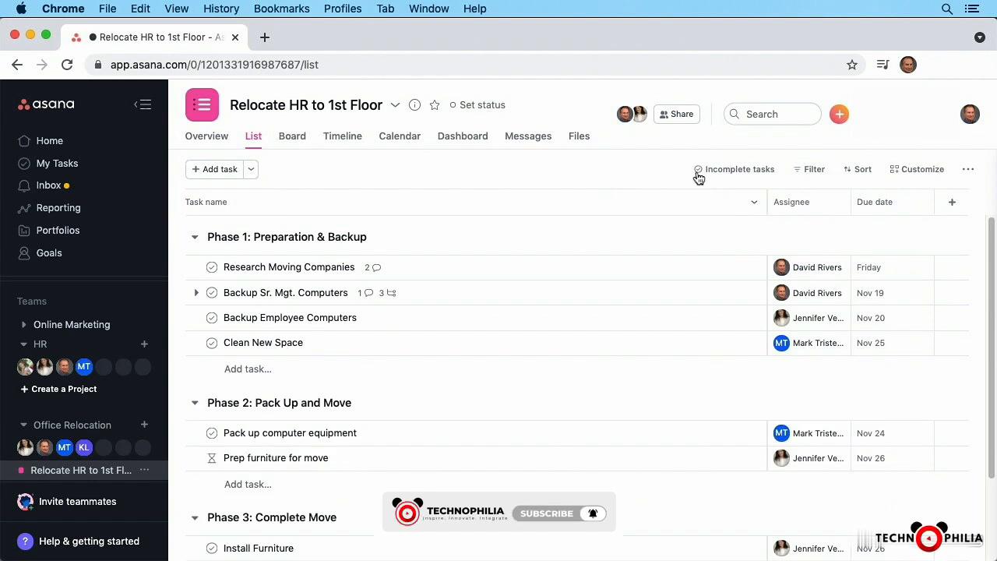
Step: View the project list with all completed tasks only, and return it to showing all tasks
left_click(732, 171)
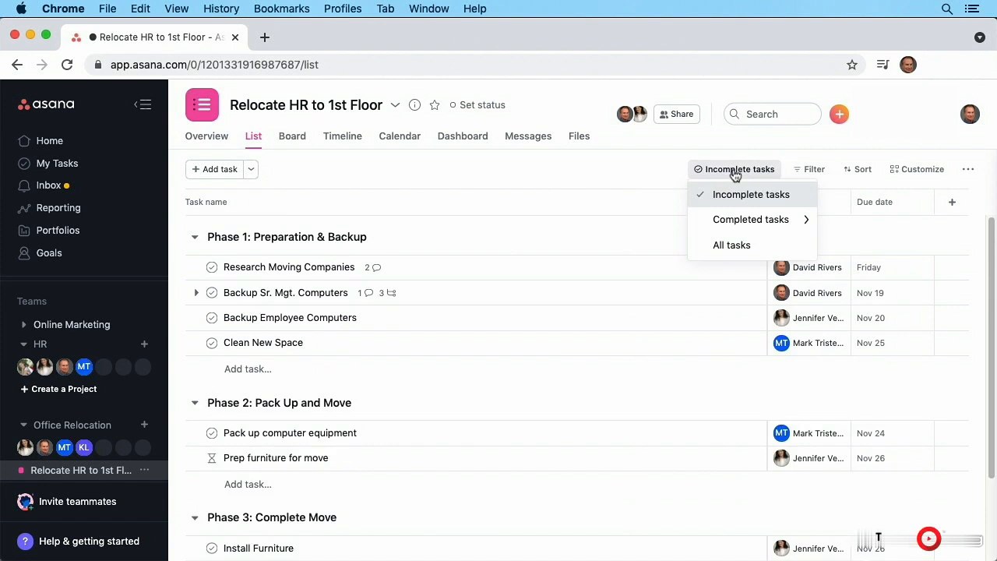
mouse_move(736, 226)
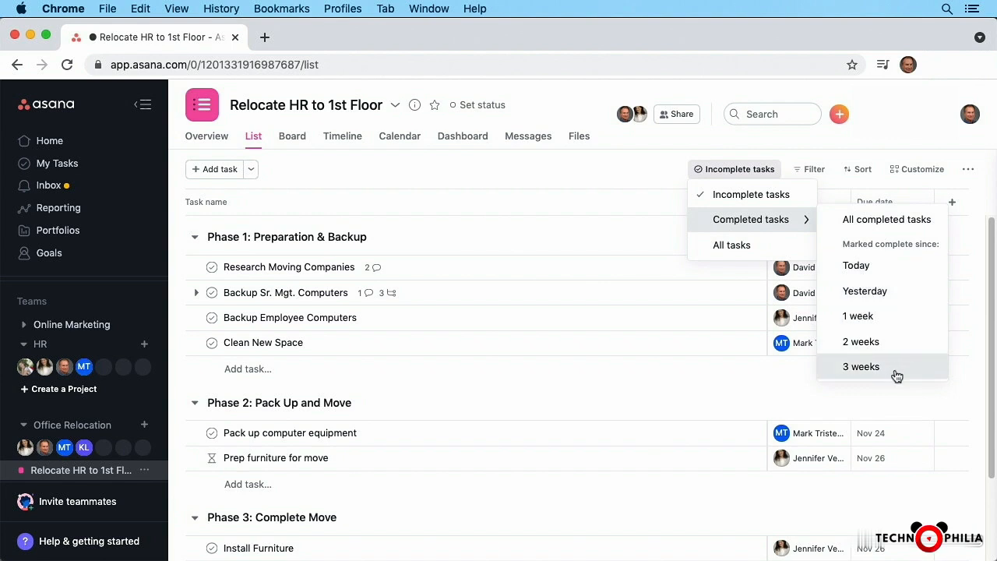
left_click(883, 221)
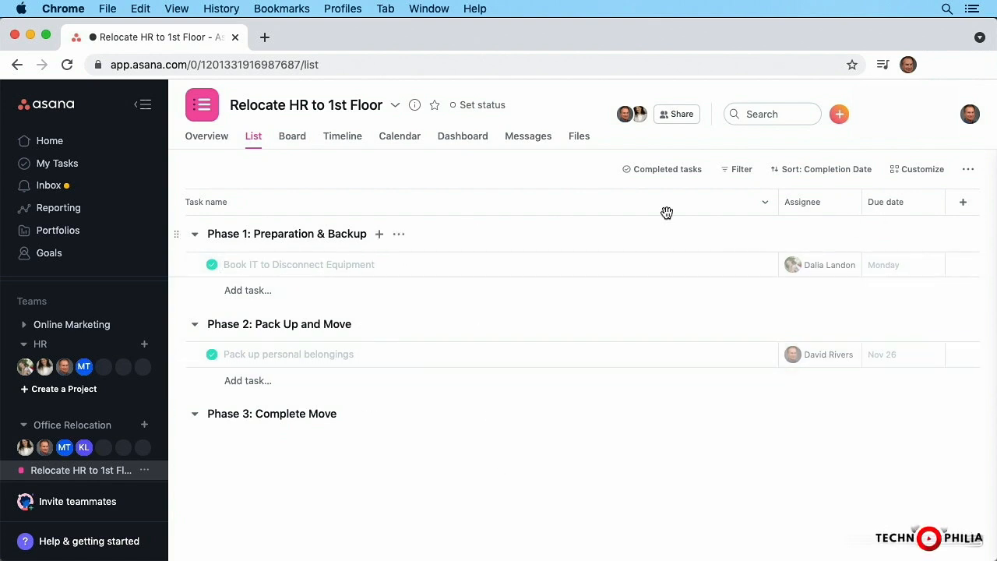
left_click(667, 170)
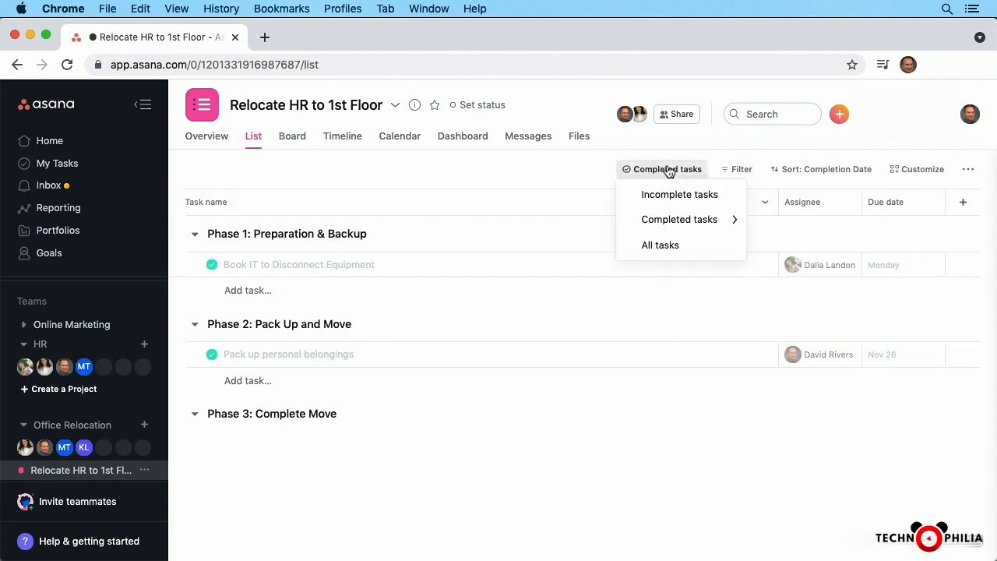
left_click(660, 245)
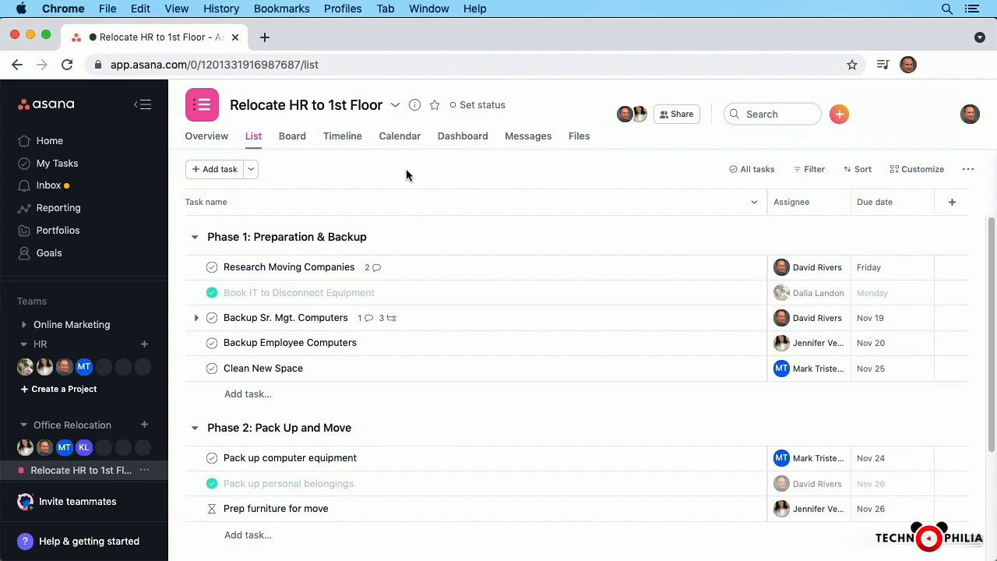
Step: Open My Tasks, look at the assigned tasks in board view, and return to list view
left_click(66, 166)
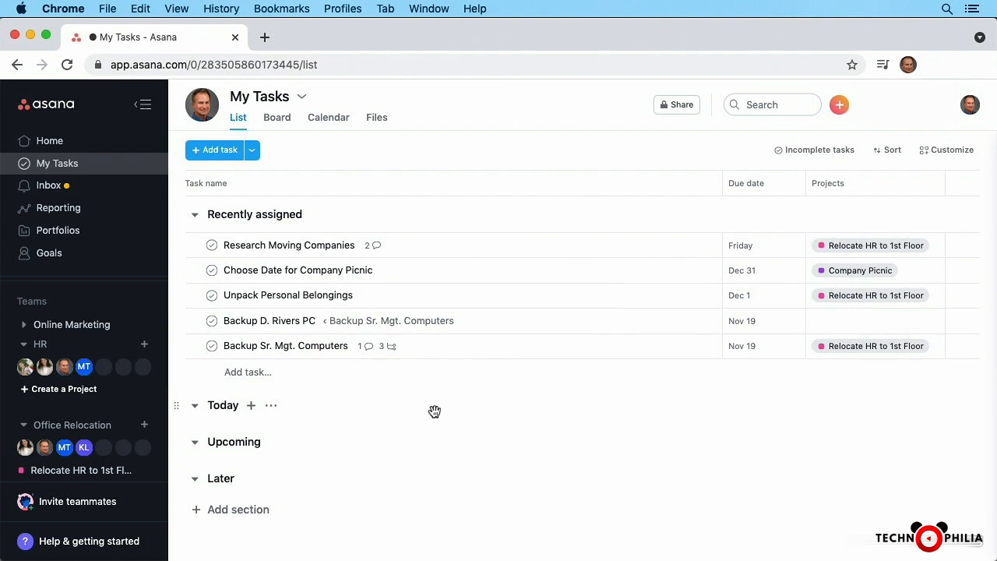
left_click(275, 123)
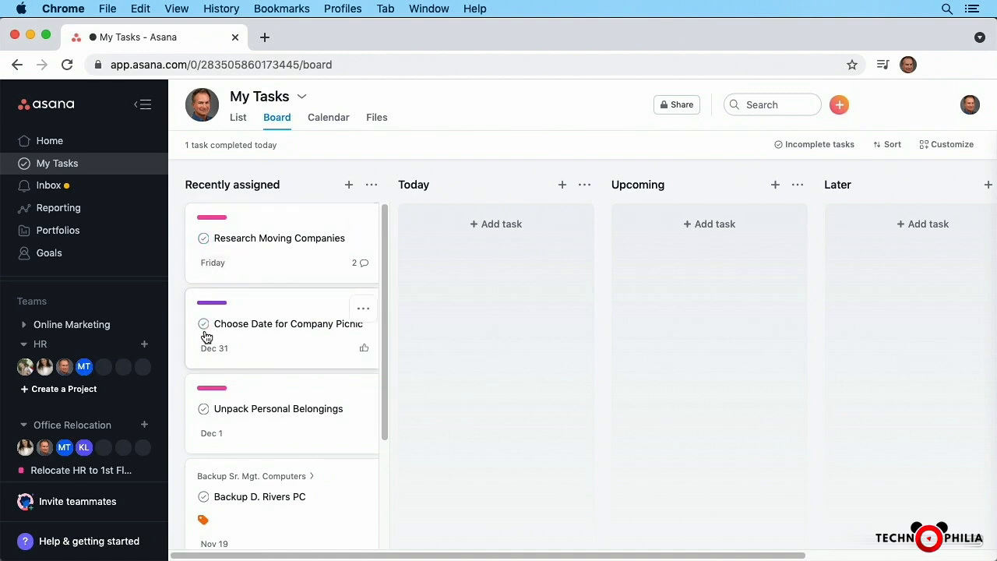
left_click(236, 119)
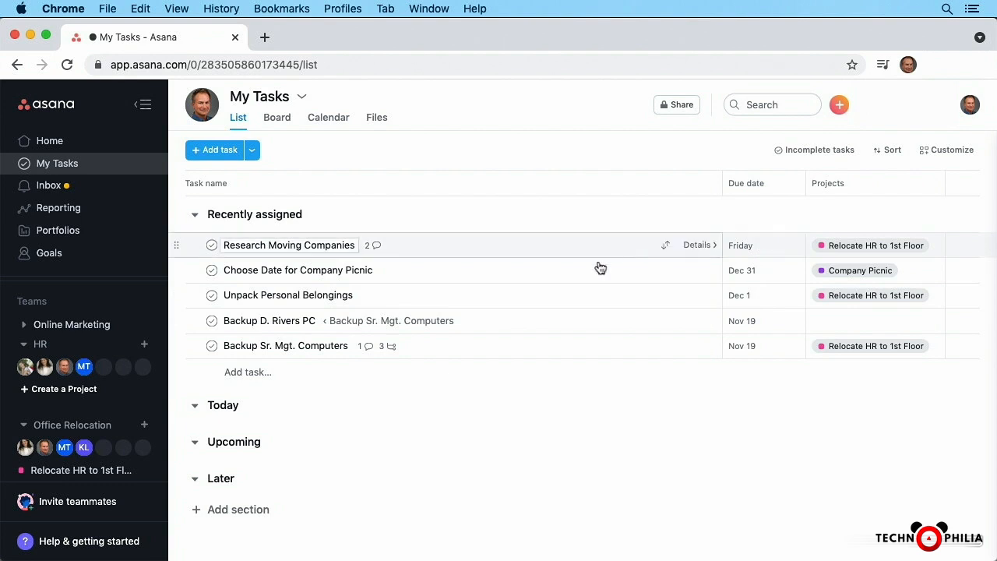
Step: Mark Research Moving Companies complete in My Tasks, and check it among all tasks before restoring the incomplete tasks filter
left_click(212, 246)
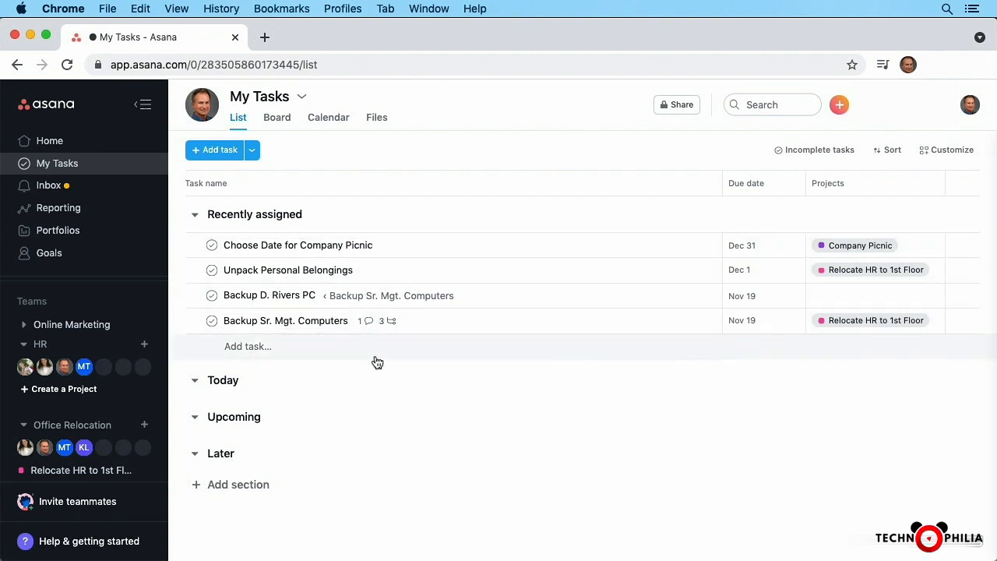
left_click(839, 161)
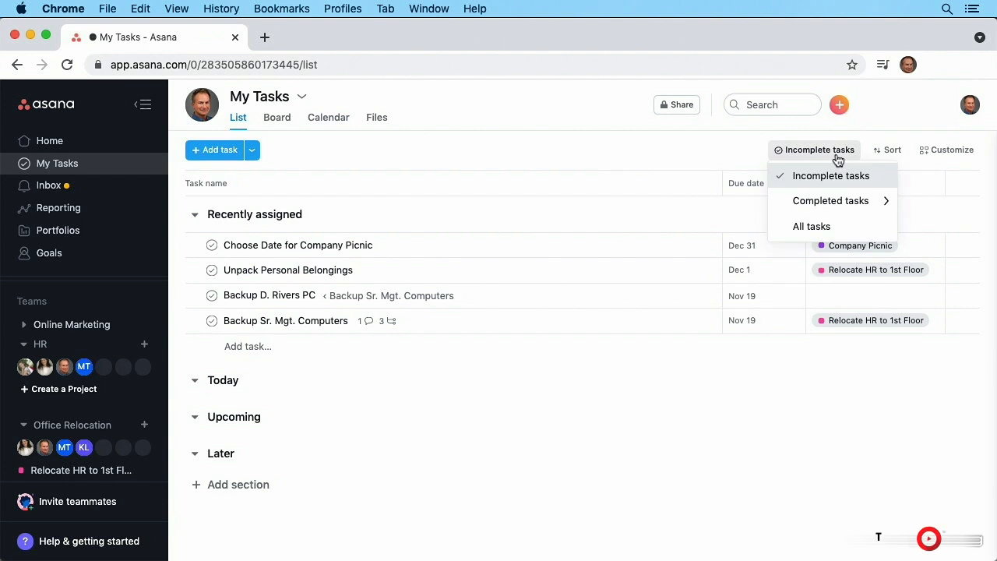
left_click(821, 233)
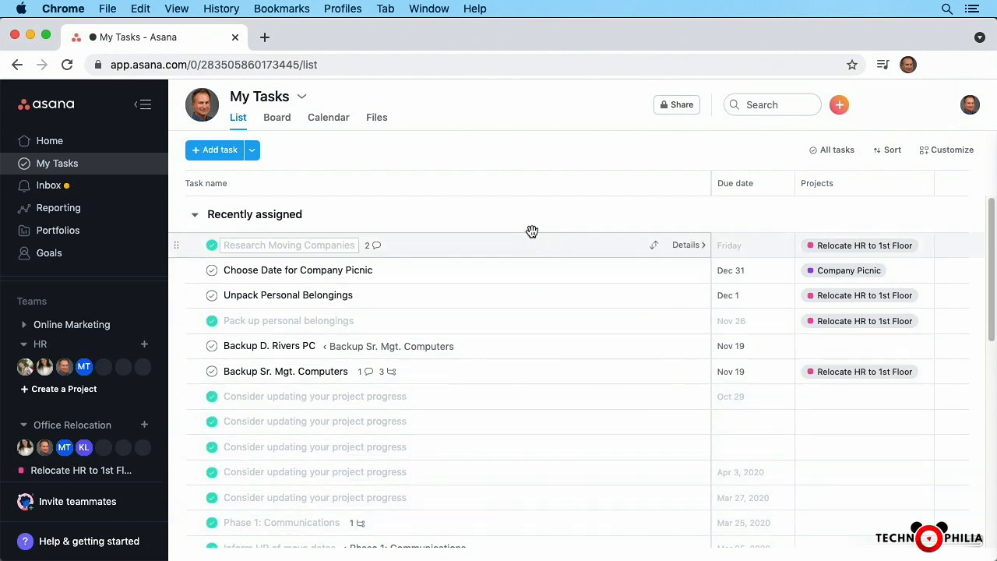
left_click(833, 150)
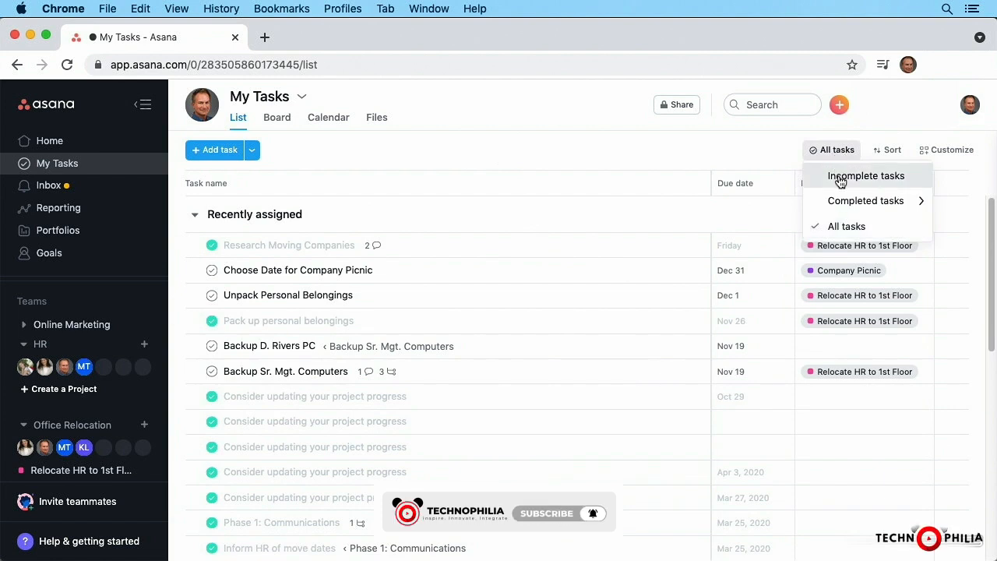
left_click(839, 178)
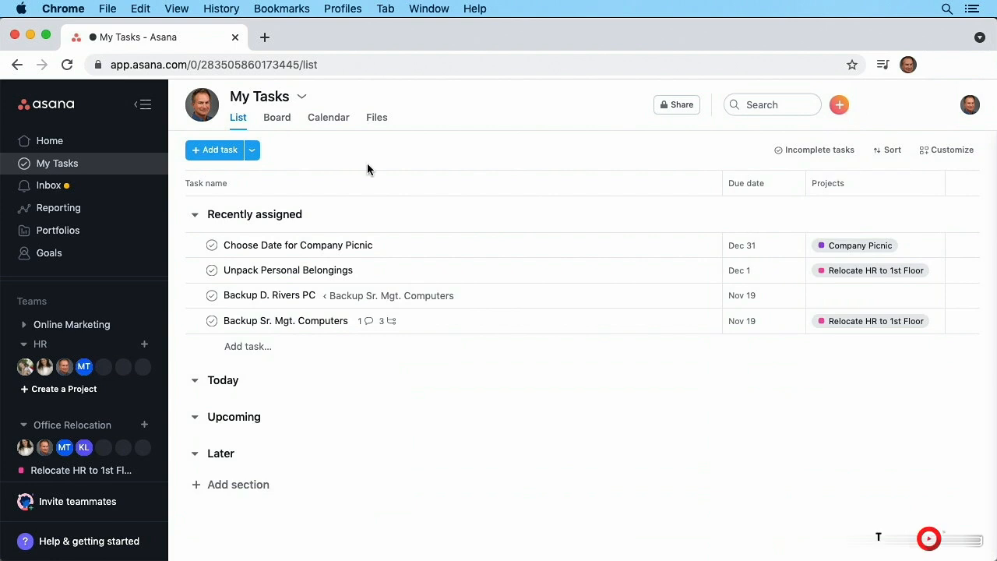
Step: Review the dependencies of Prep furniture for move in the Relocate HR to 1st Floor project, including completed ones
left_click(61, 471)
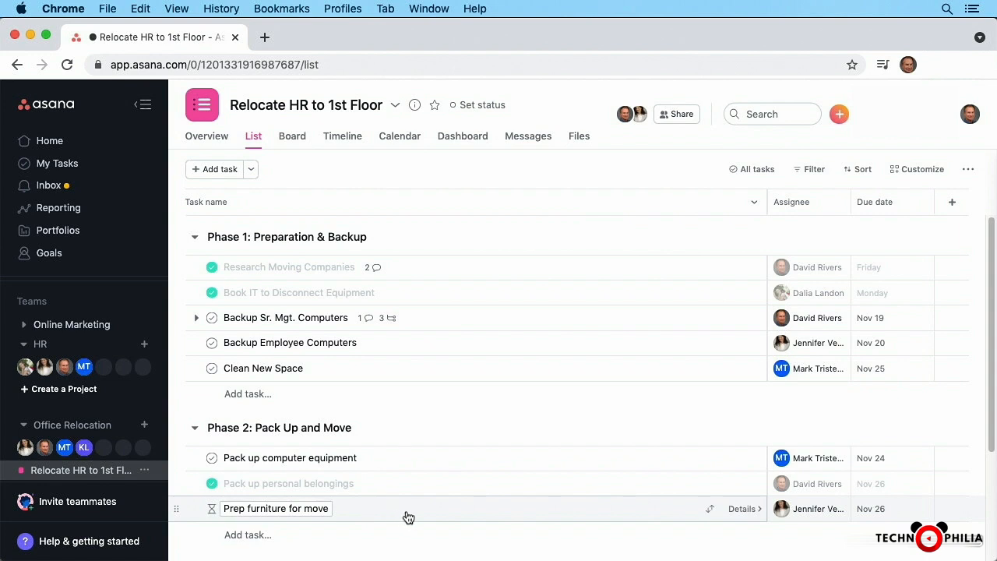
left_click(528, 515)
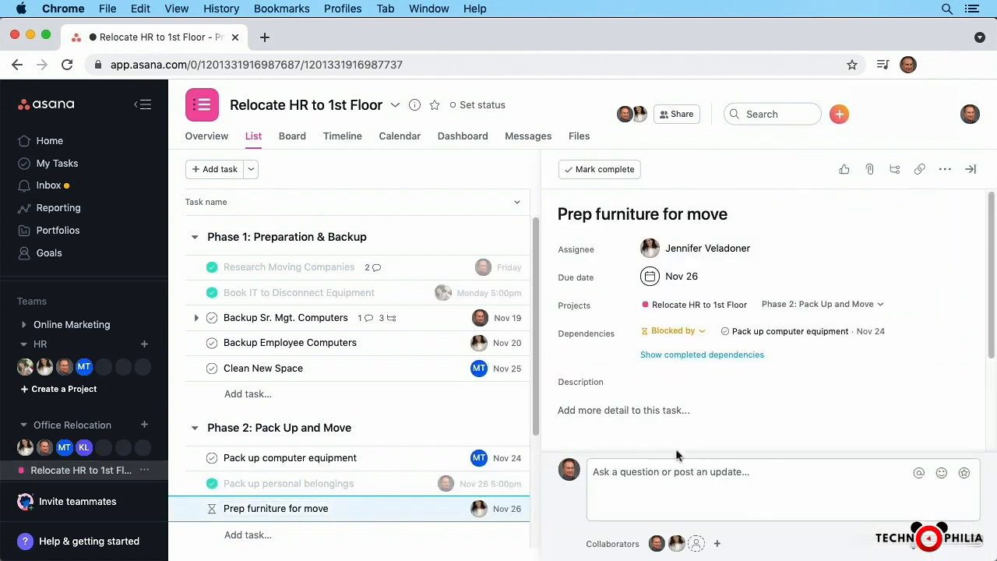
left_click(741, 357)
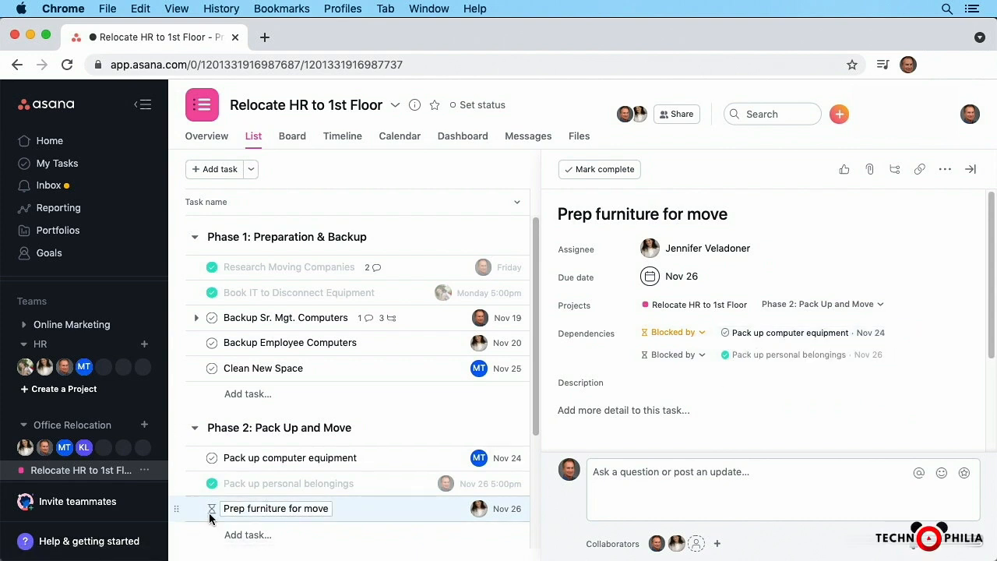
mouse_move(211, 511)
key("Escape")
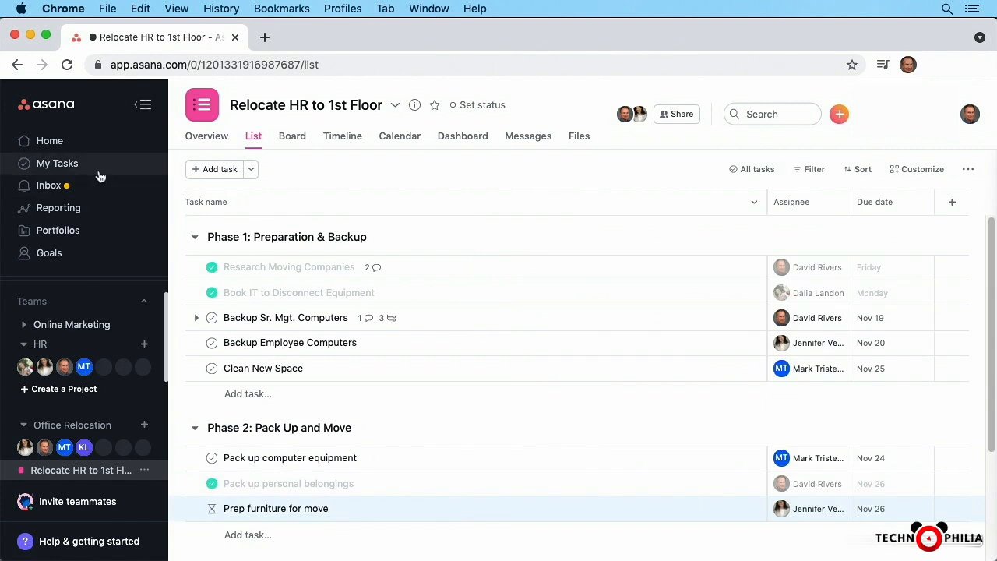
Step: Check the tasks due soon on the Home page and open the full list of assigned tasks
left_click(47, 142)
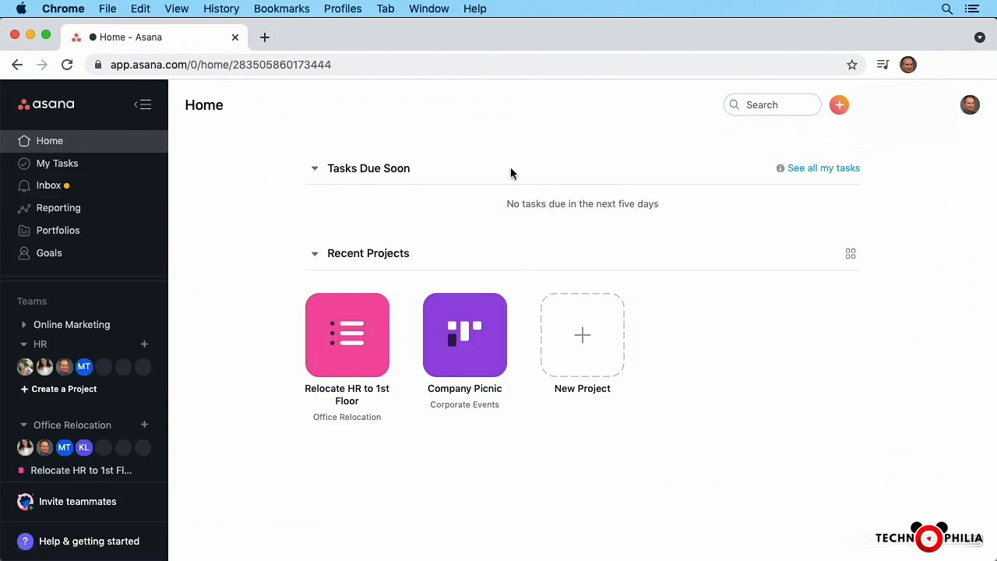
left_click(827, 170)
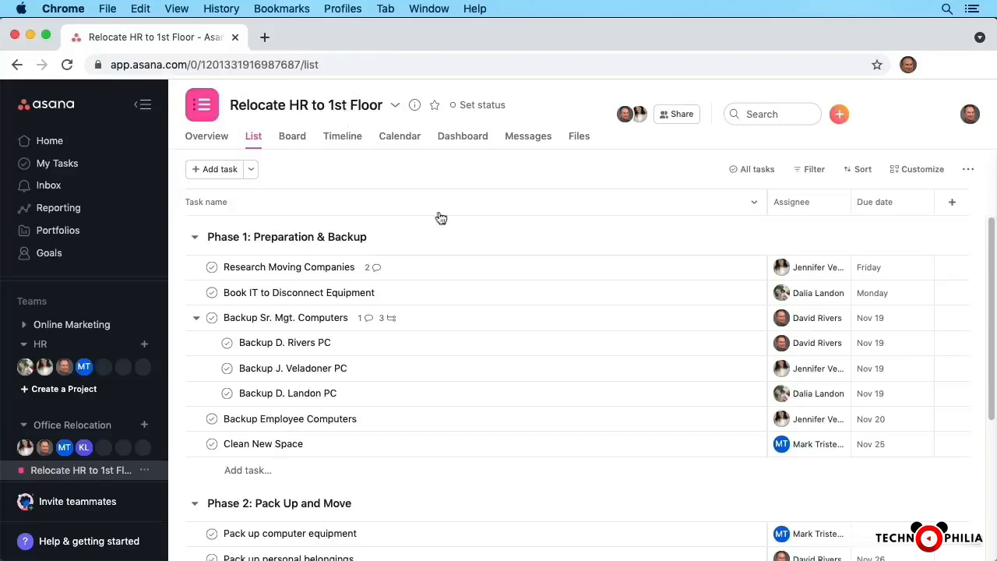
Step: Make Prep furniture for move in Phase 2 blocked by Pack up personal belongings and Pack up computer equipment
scroll(507, 316, "down", 4)
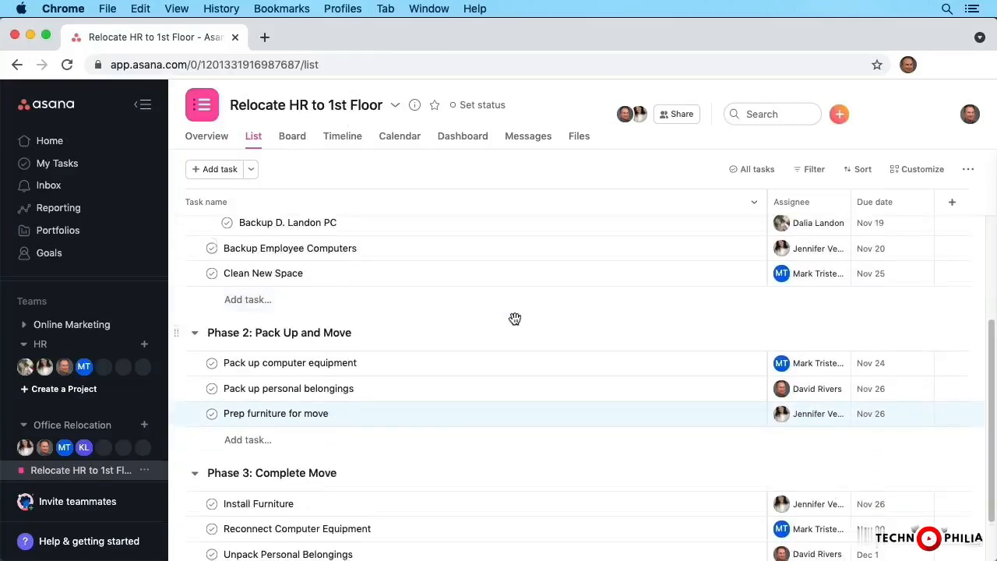
scroll(514, 319, "down", 2)
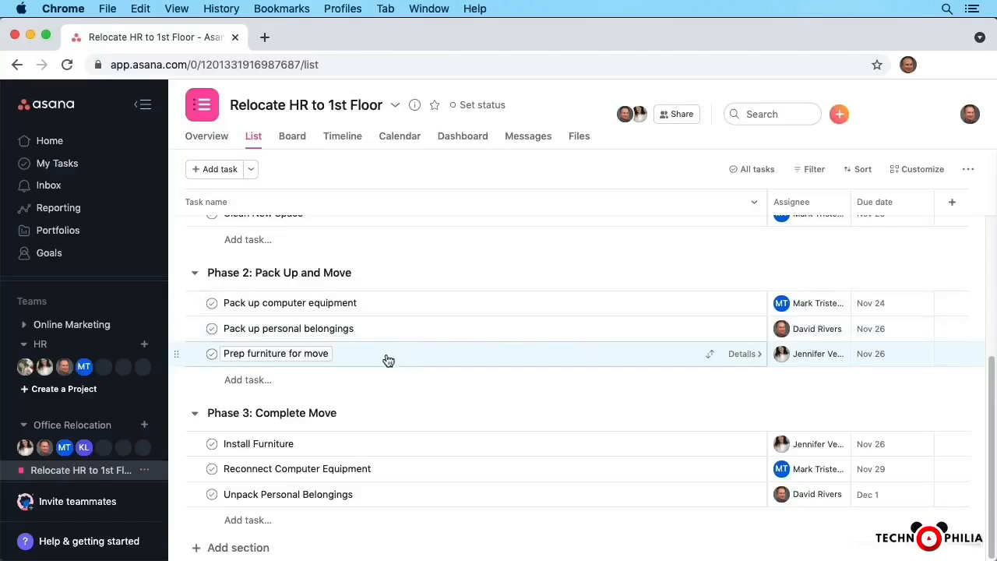
left_click(642, 363)
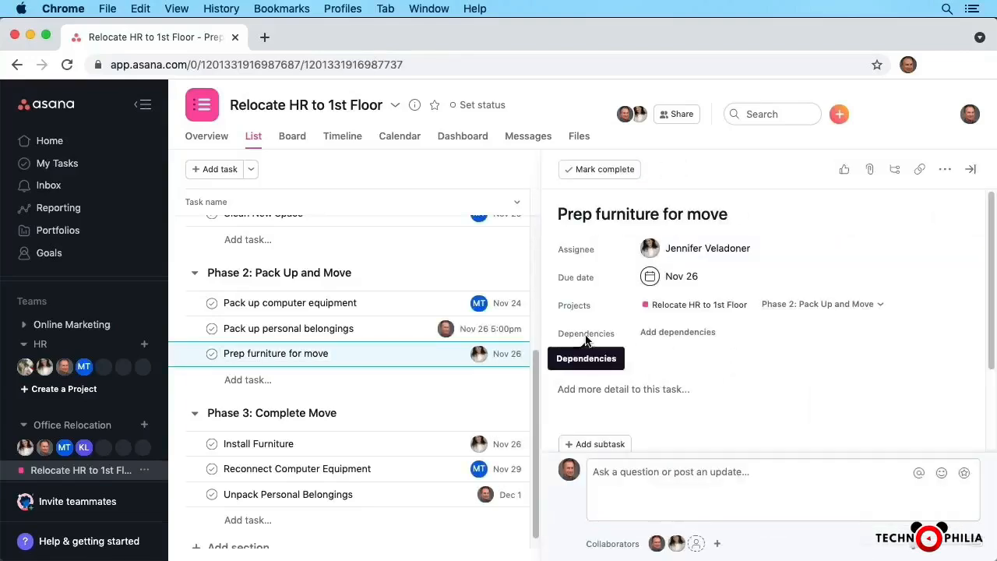
left_click(693, 335)
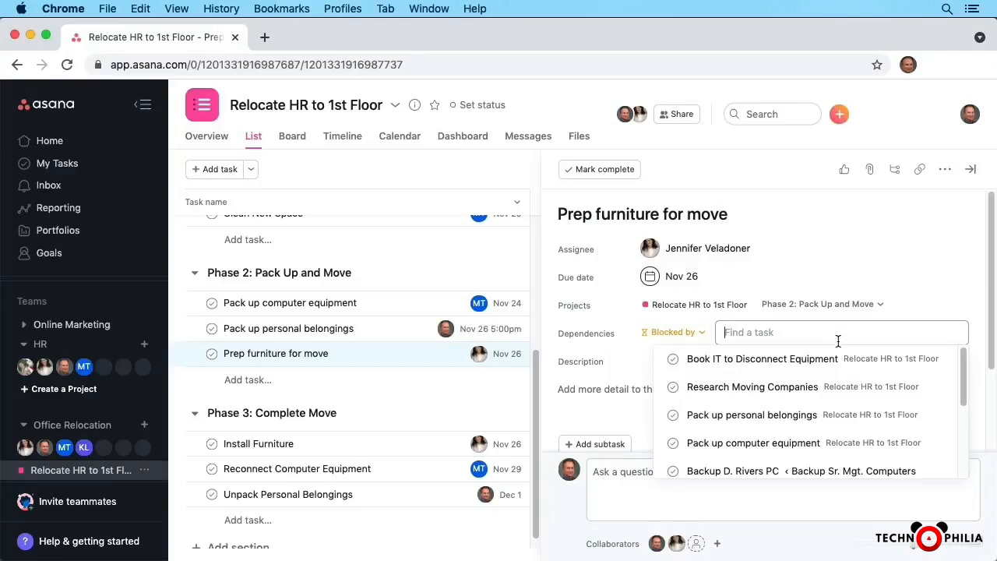
left_click(751, 417)
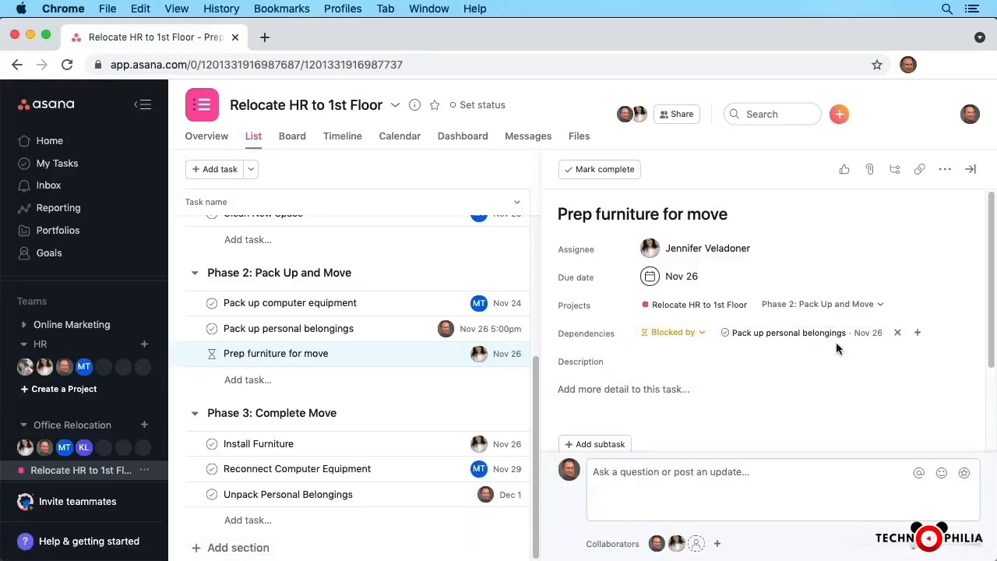
left_click(918, 335)
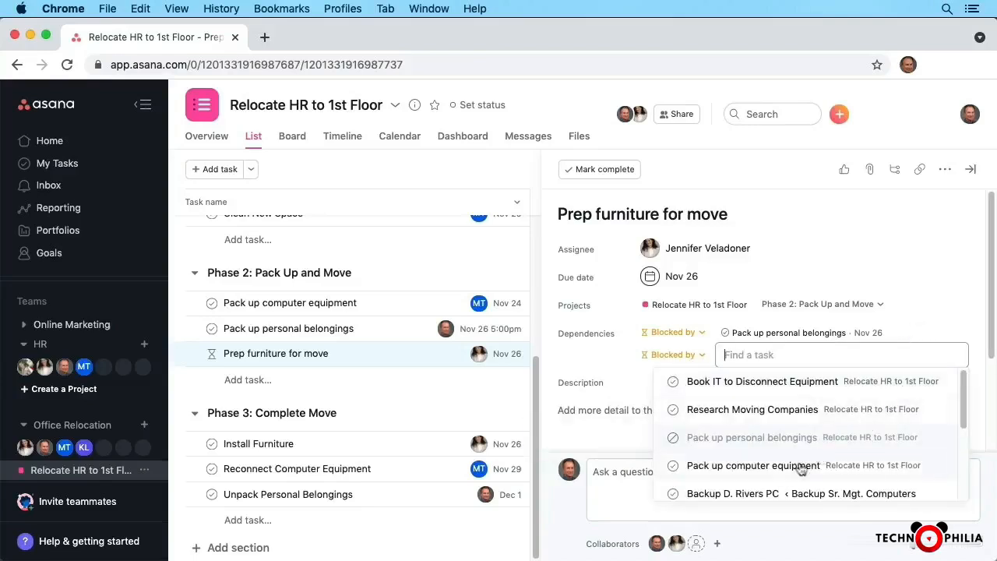
left_click(742, 466)
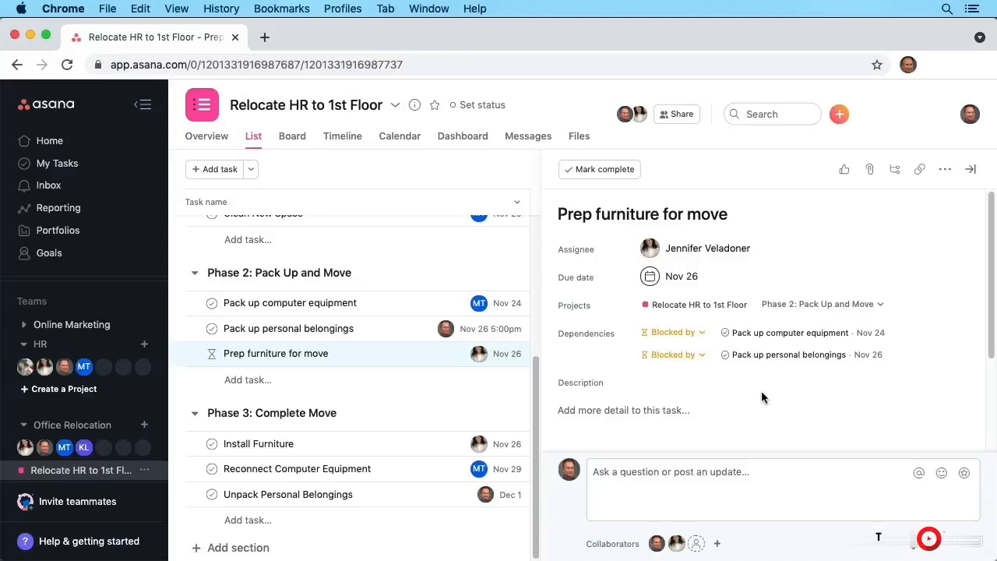
Step: Try to mark the blocked Prep furniture for move task complete, cancel, and close the task details
left_click(597, 171)
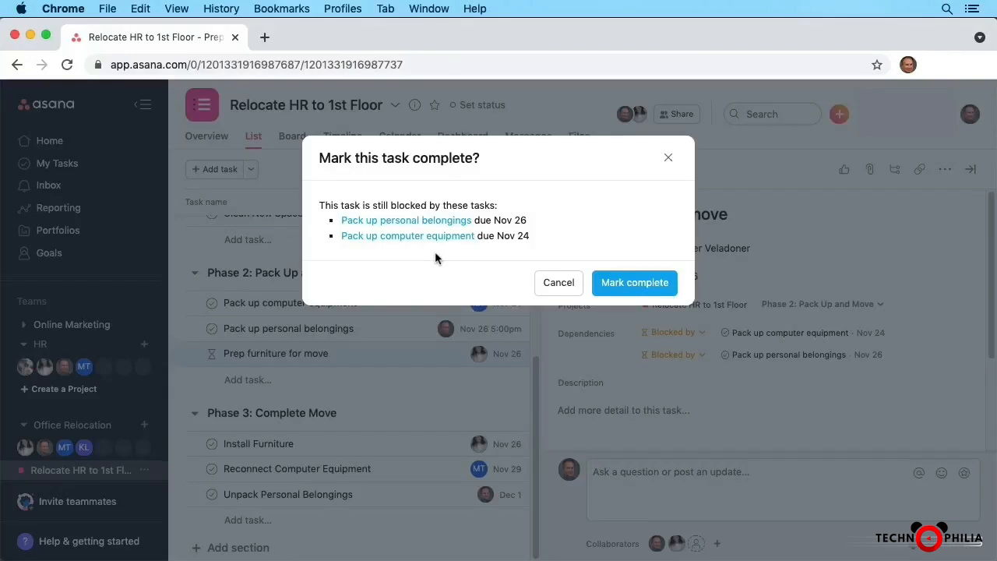
left_click(559, 284)
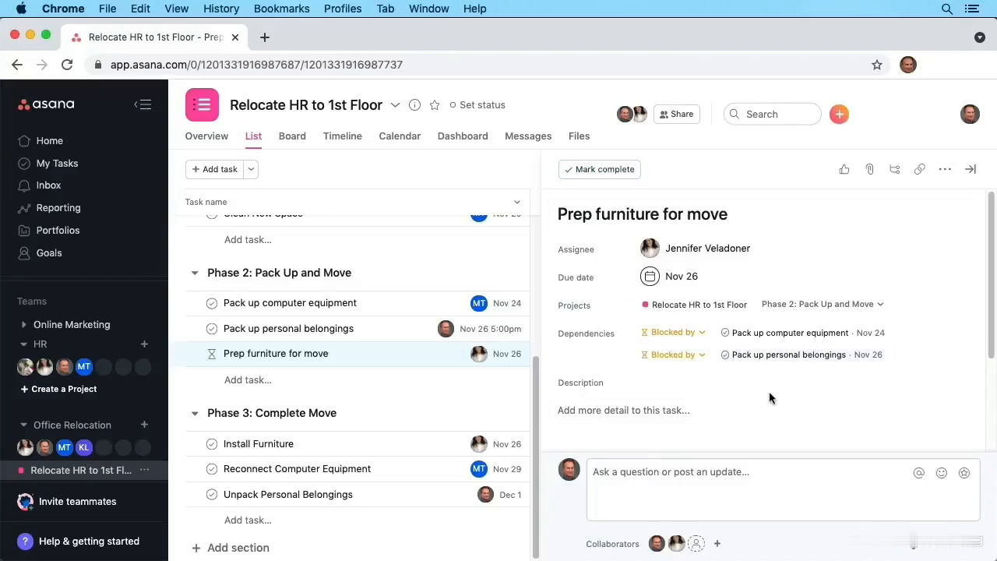
scroll(458, 353, "up", 2)
scroll(458, 353, "up", 4)
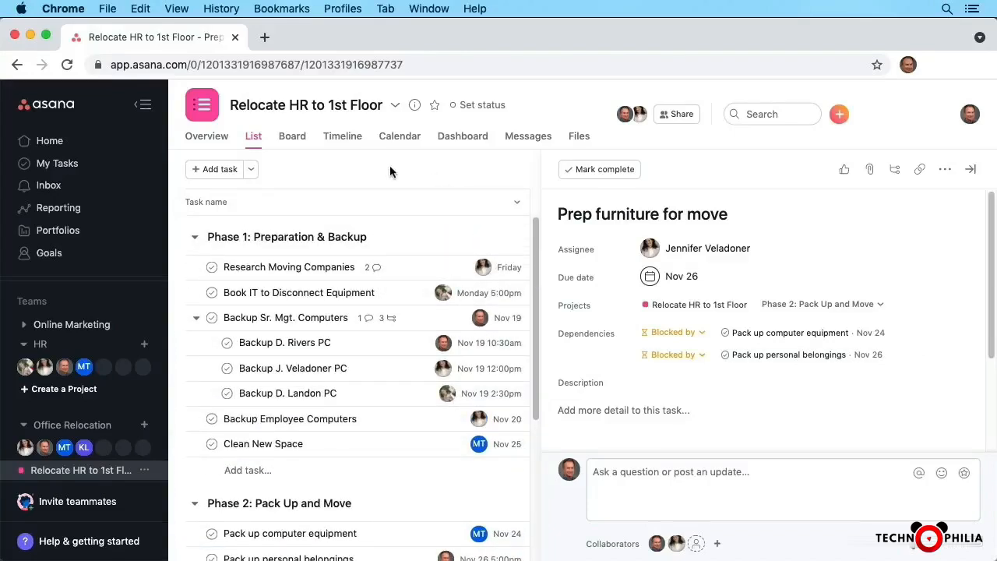
key("Escape")
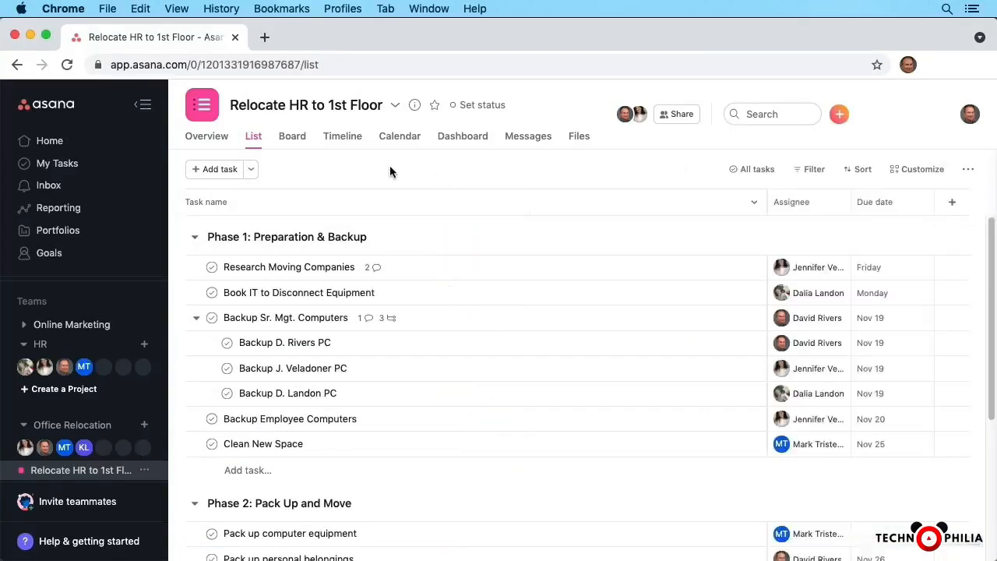